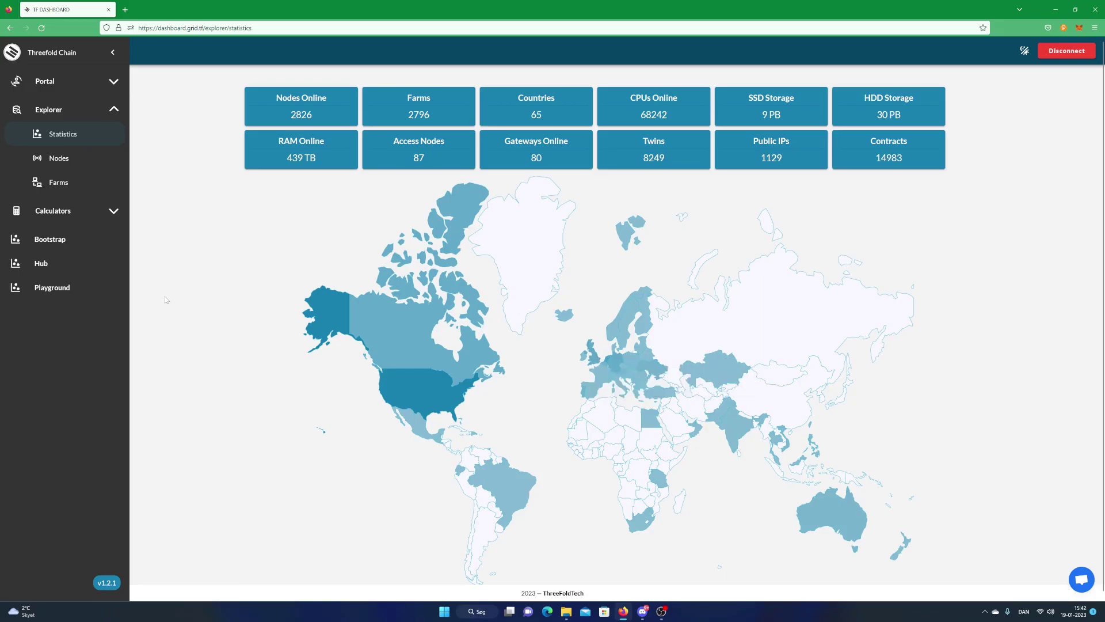
From the Playground profile icon, start a new profile manager and begin entering its password.
click(76, 288)
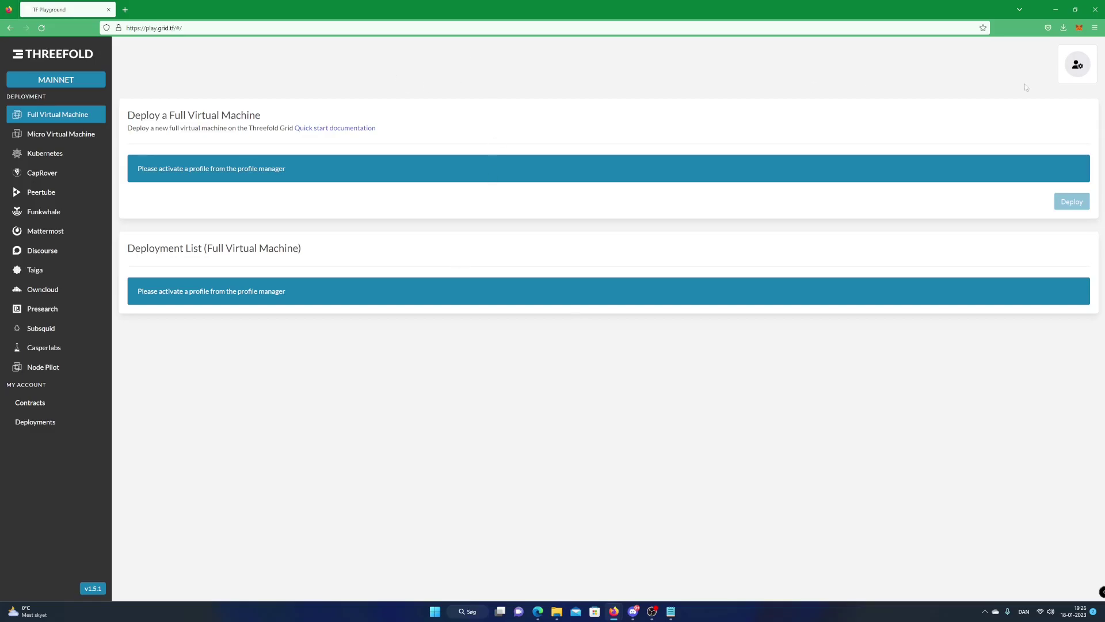
click(1078, 65)
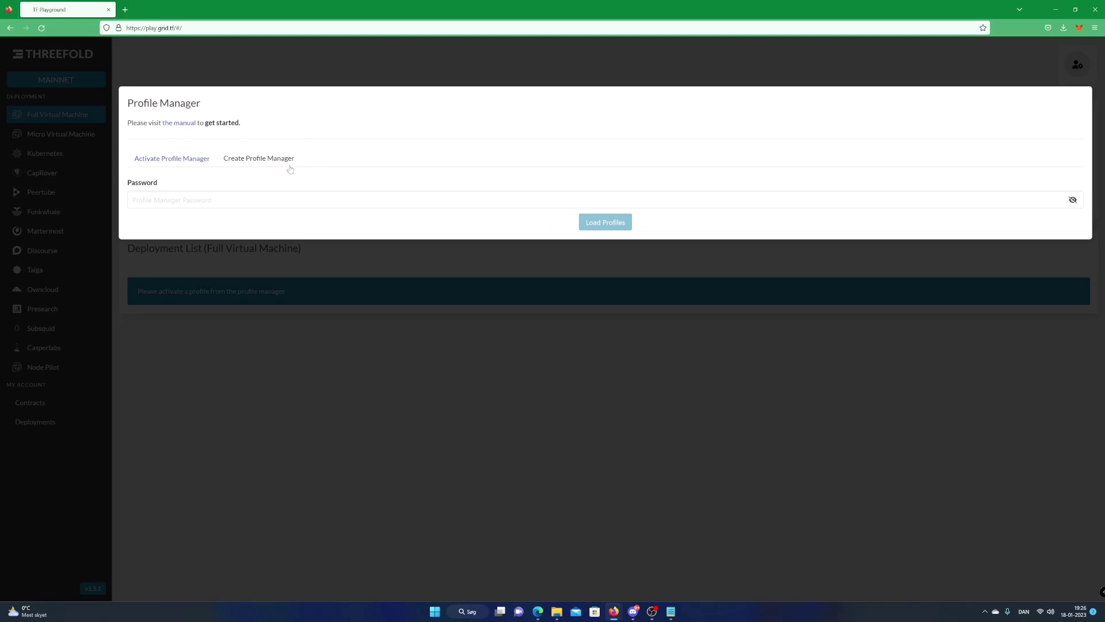
click(269, 161)
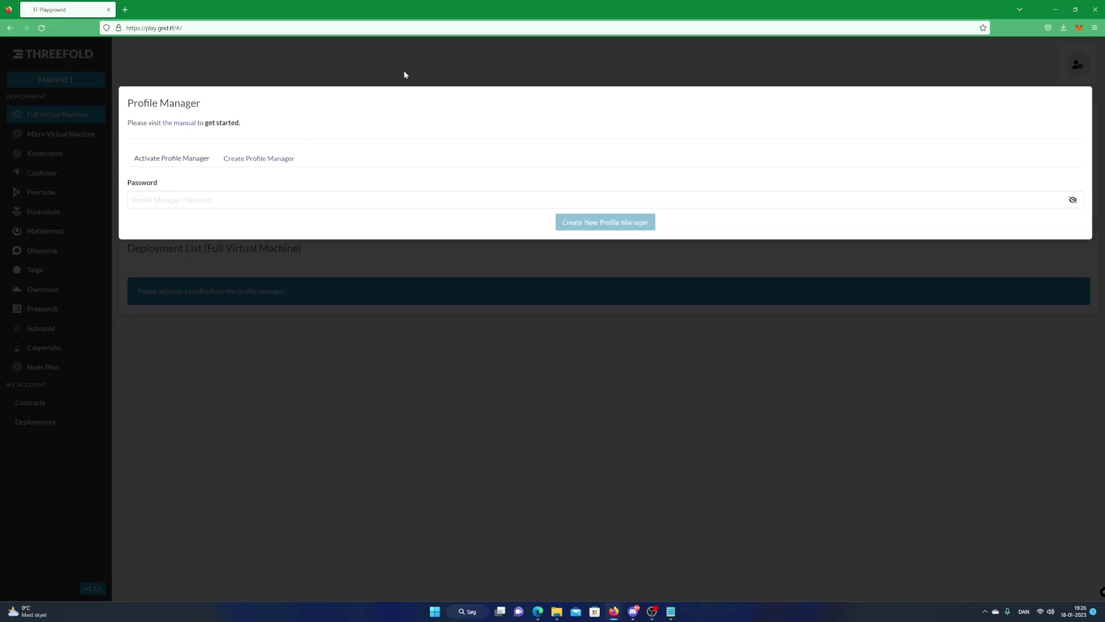
click(363, 199)
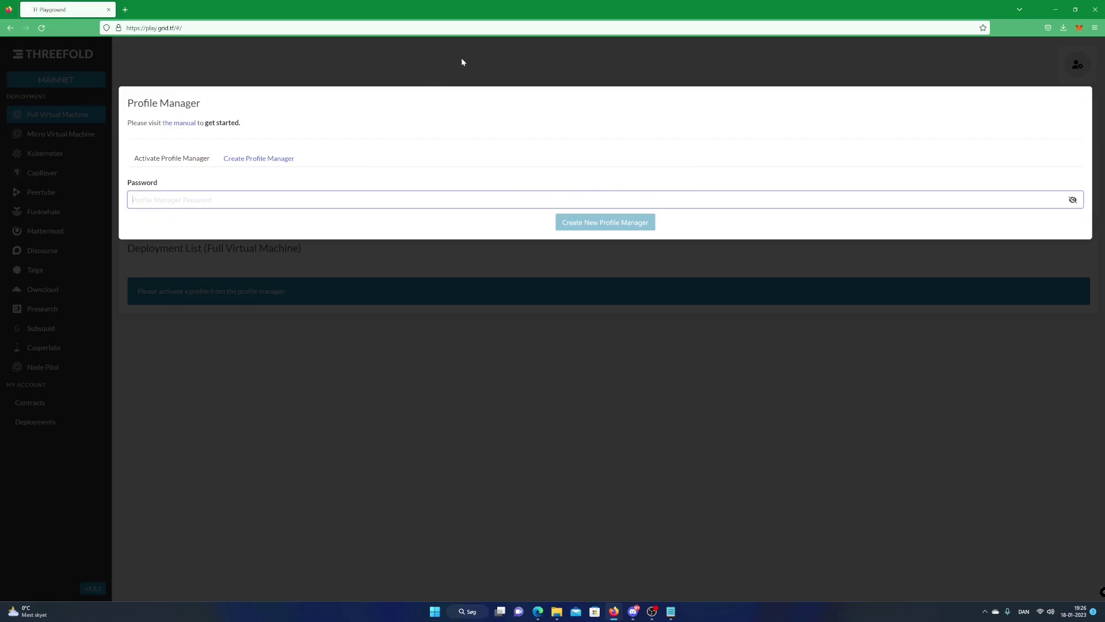
text(•••)
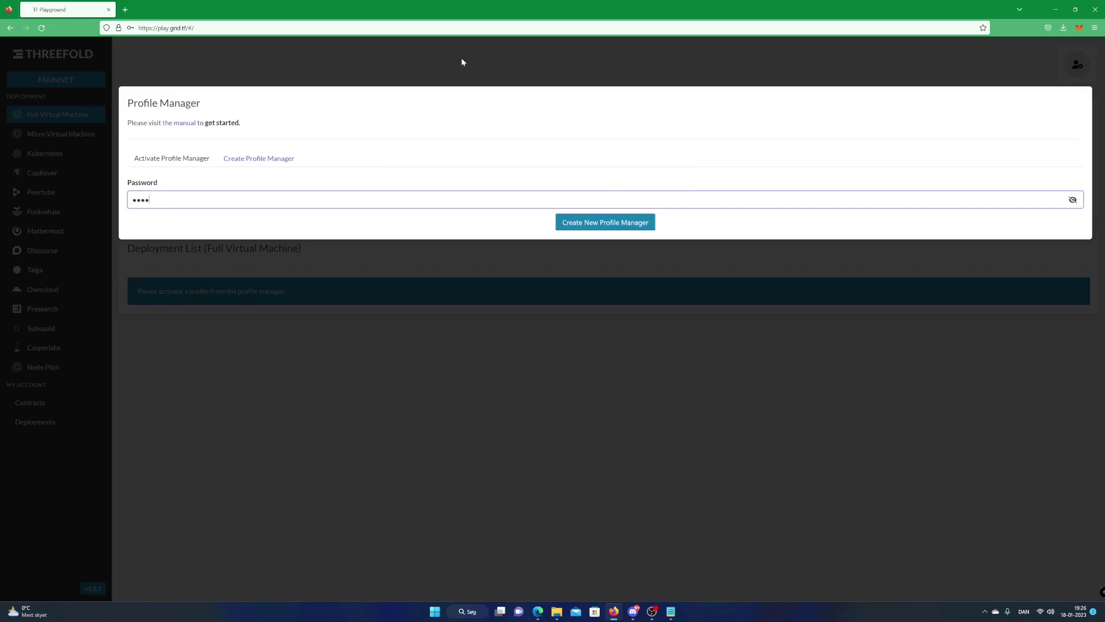
text(••••)
Create the profile manager, name the profile poweredbycode, and paste its wallet mnemonics and public SSH key.
click(626, 222)
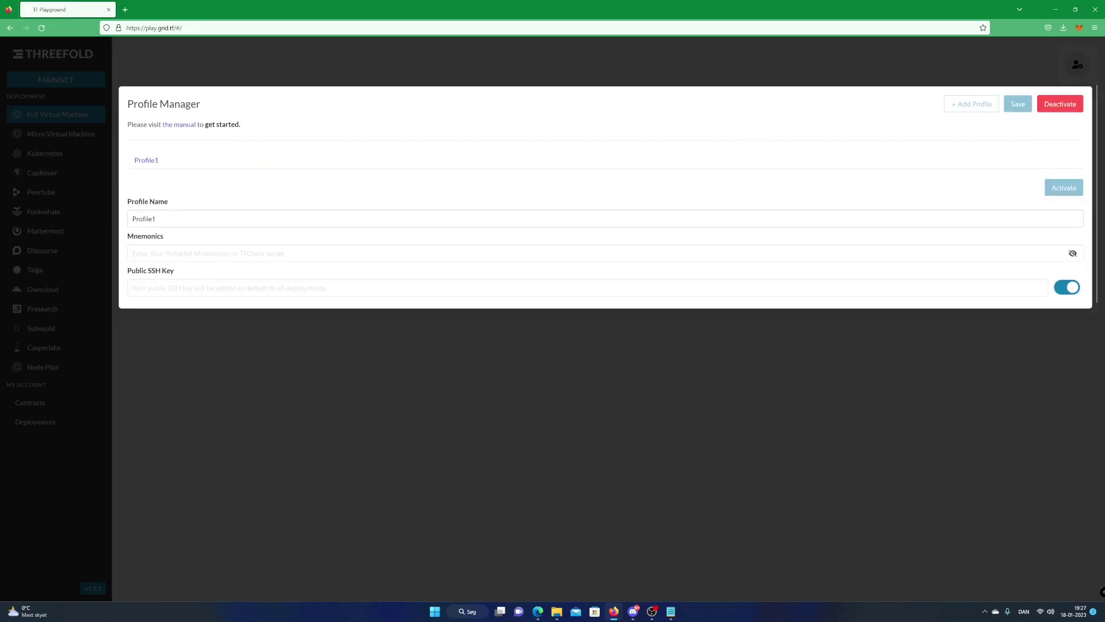
double_click(309, 218)
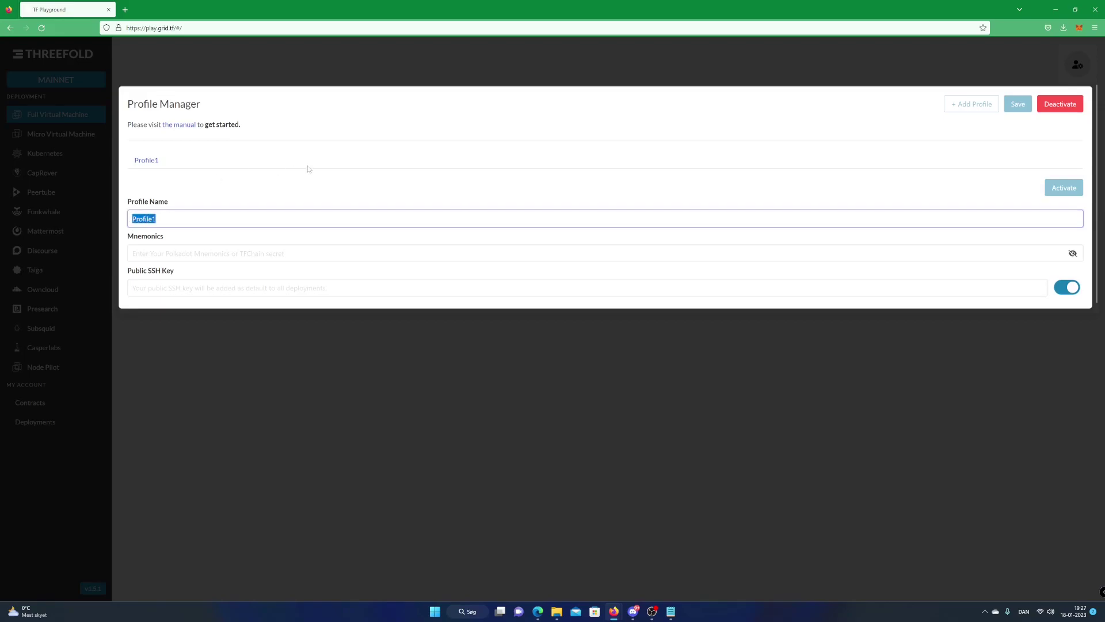
text(poweredb)
text(ycode)
key(Tab)
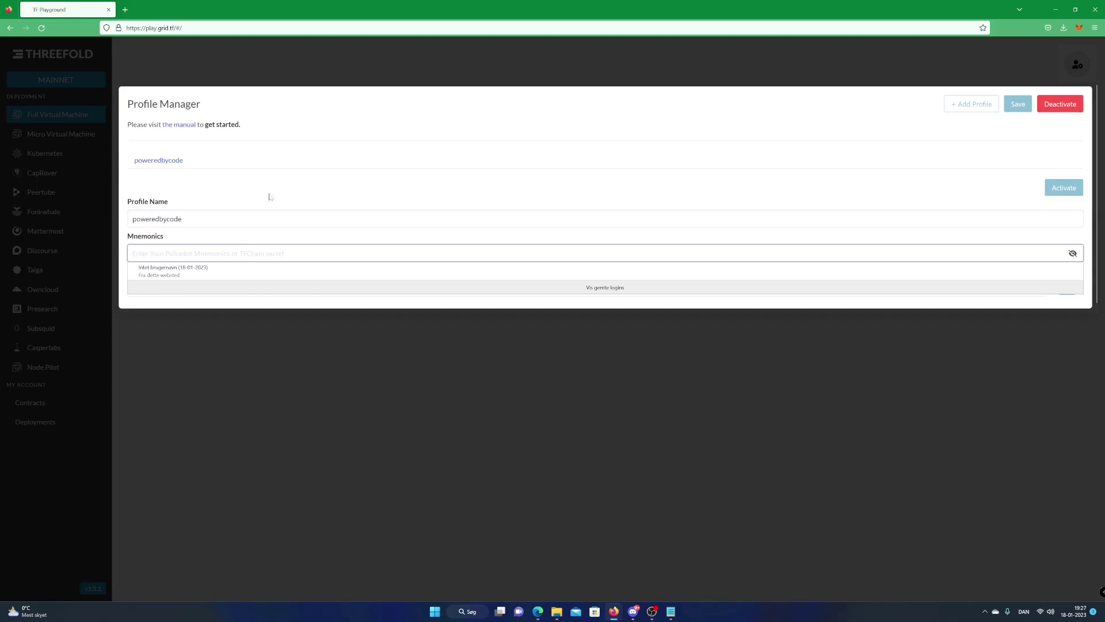
key(Escape)
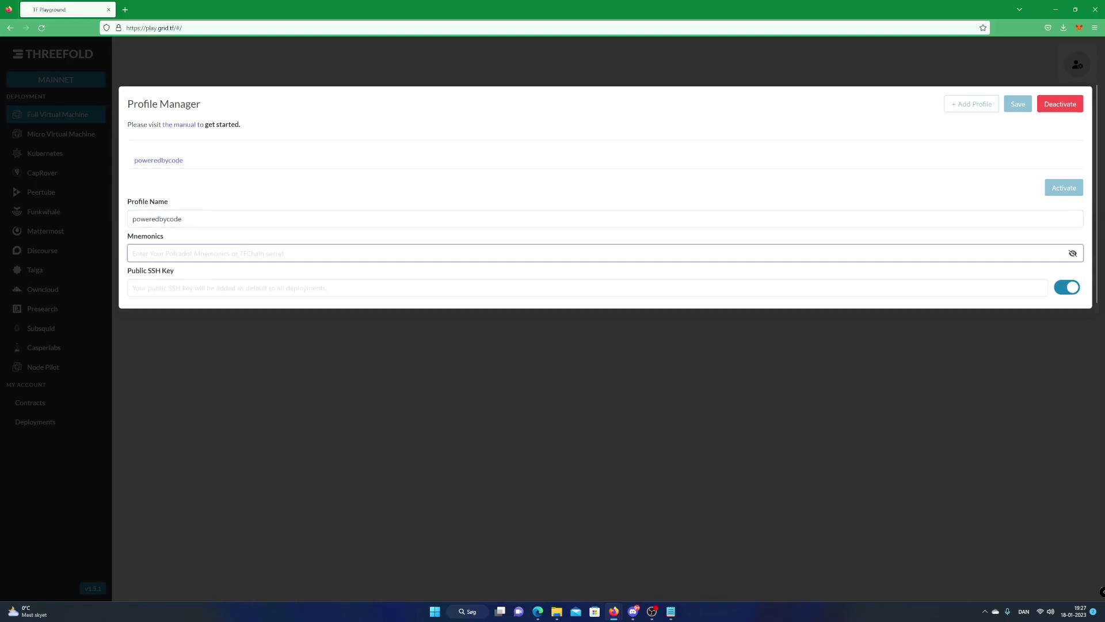
key(ctrl+v)
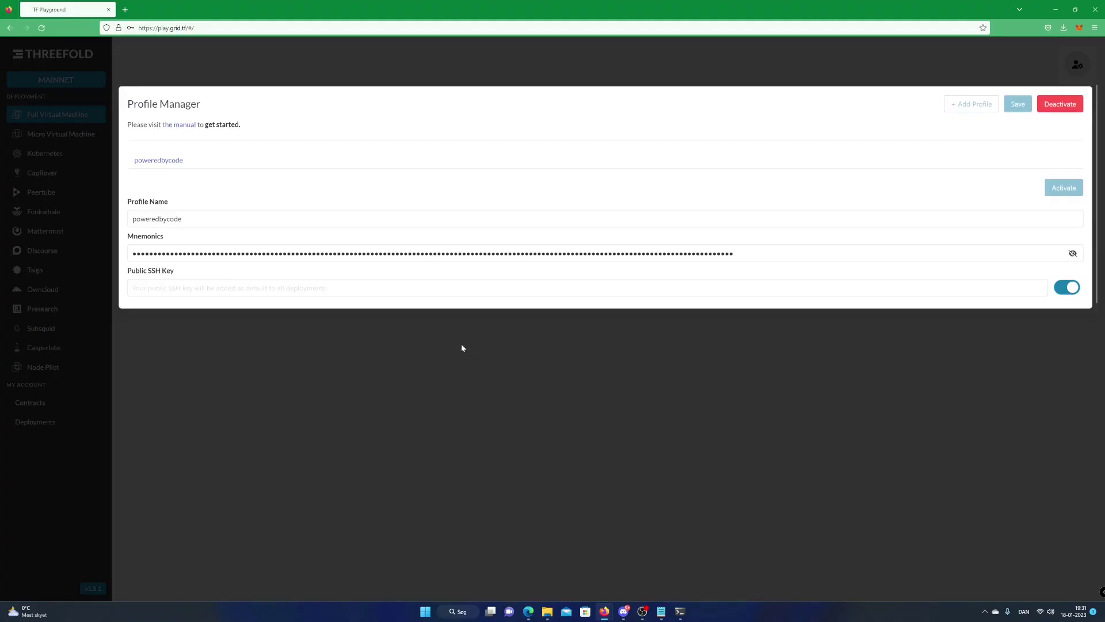
key(Tab)
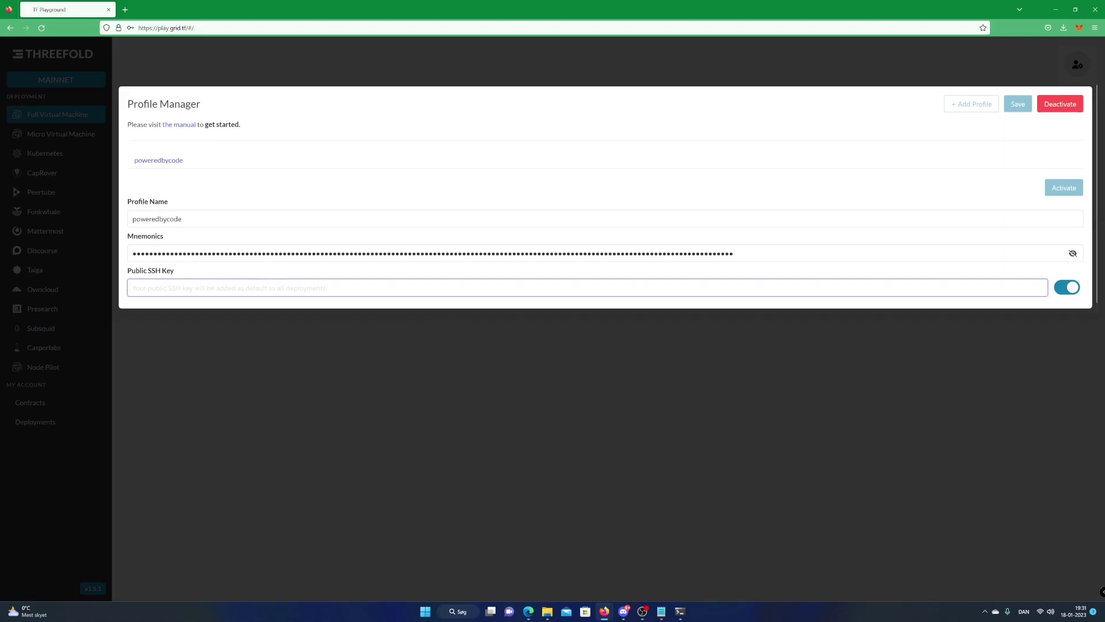
key(ctrl+v)
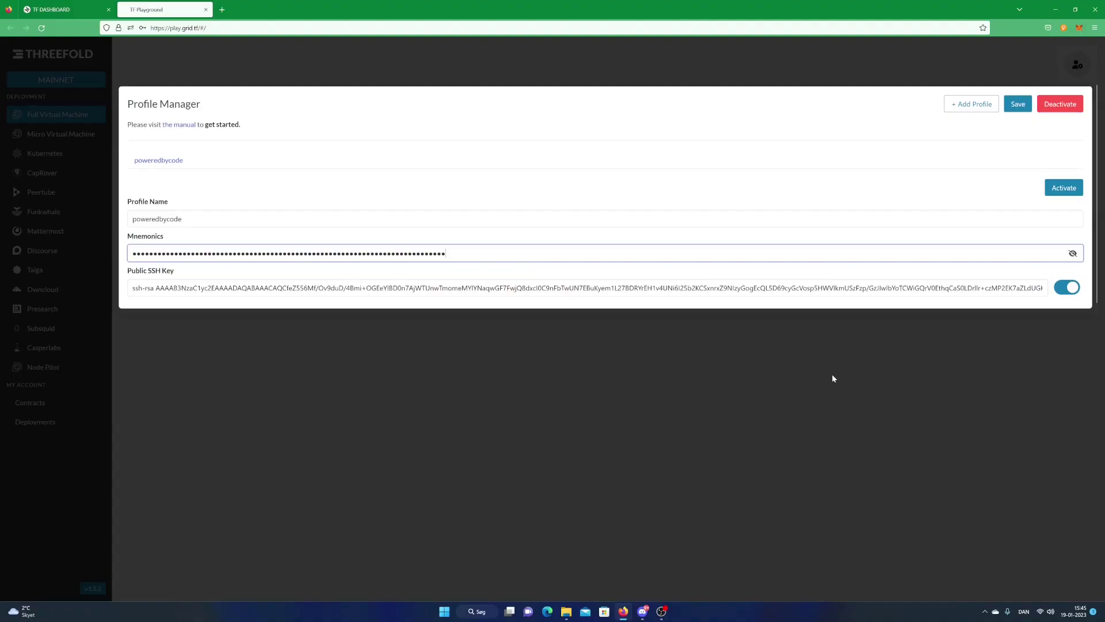
Activate poweredbycode and close the Profile Manager, showing its twin ID and about 99.1 TFT.
click(1064, 189)
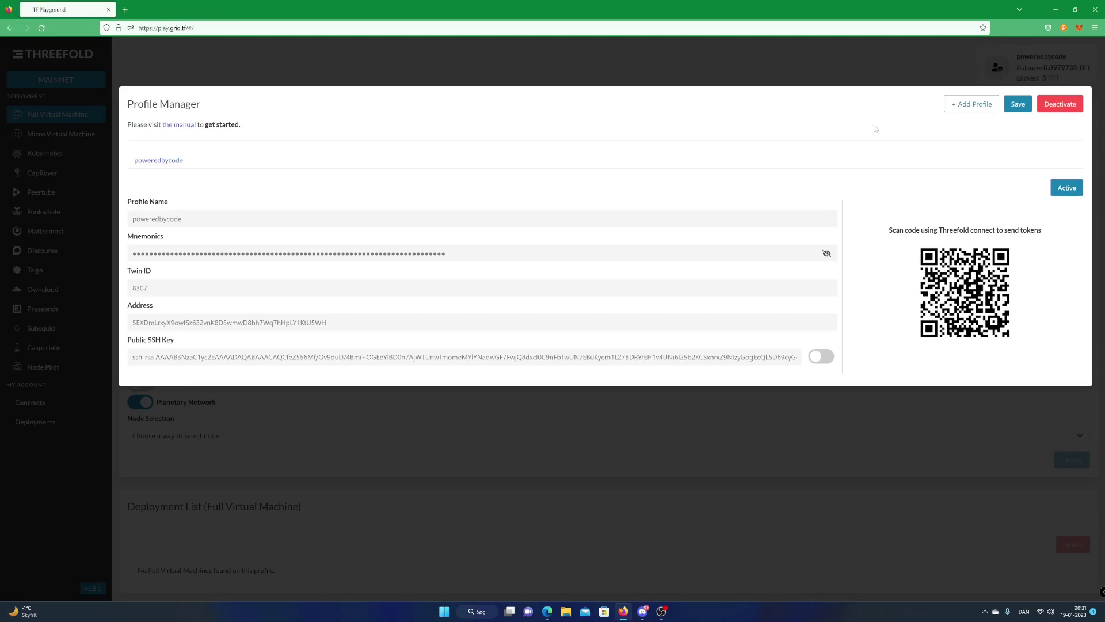
click(859, 60)
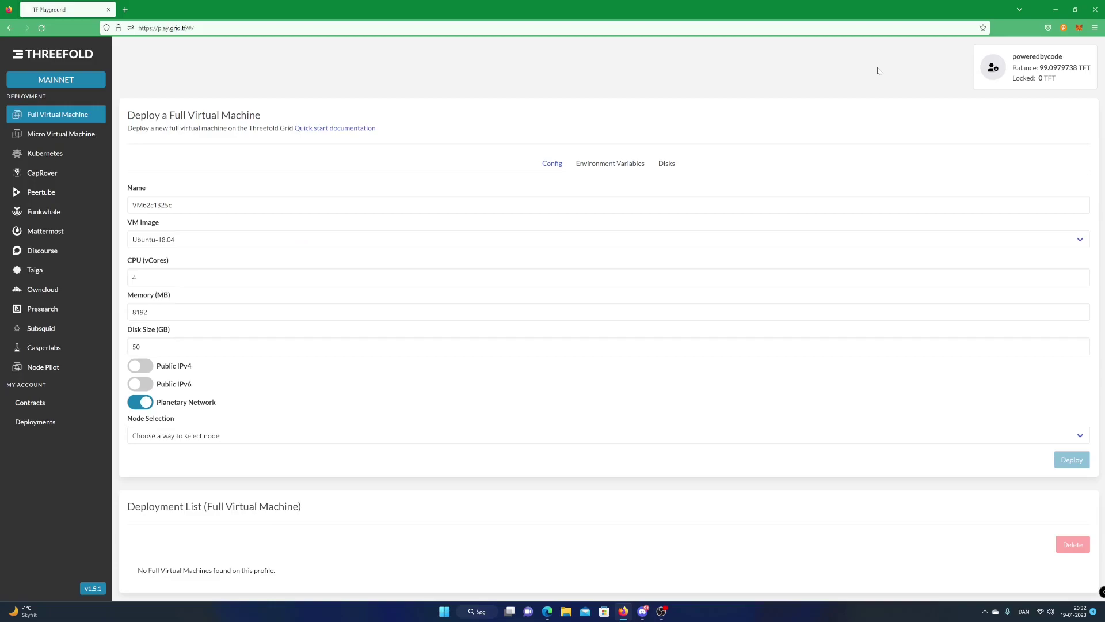
scroll(552, 259, down, 2)
click(259, 198)
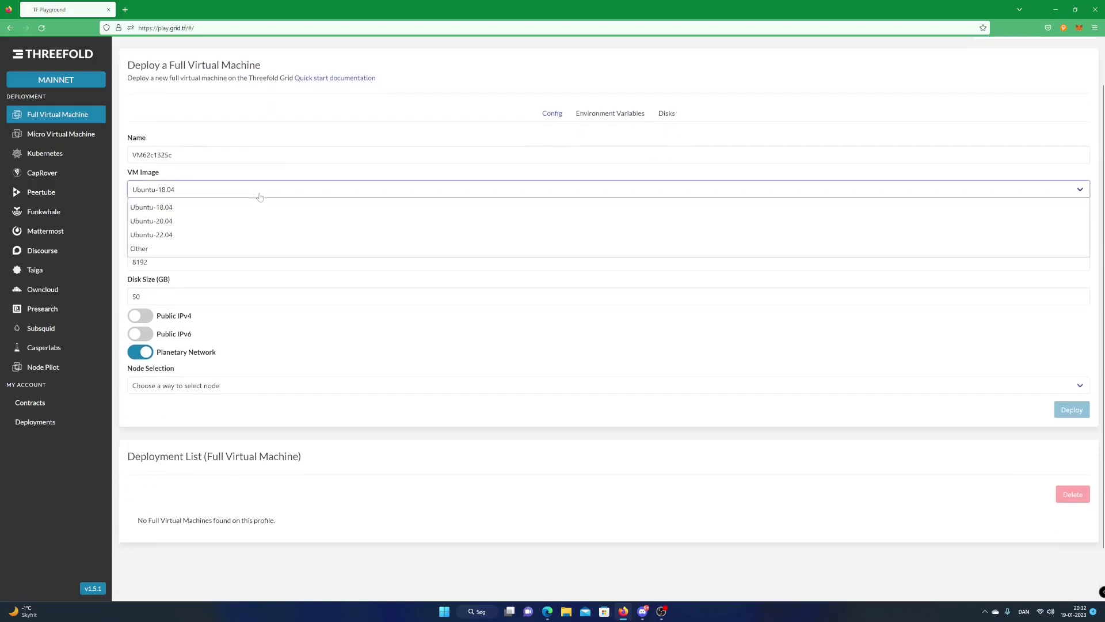
click(200, 222)
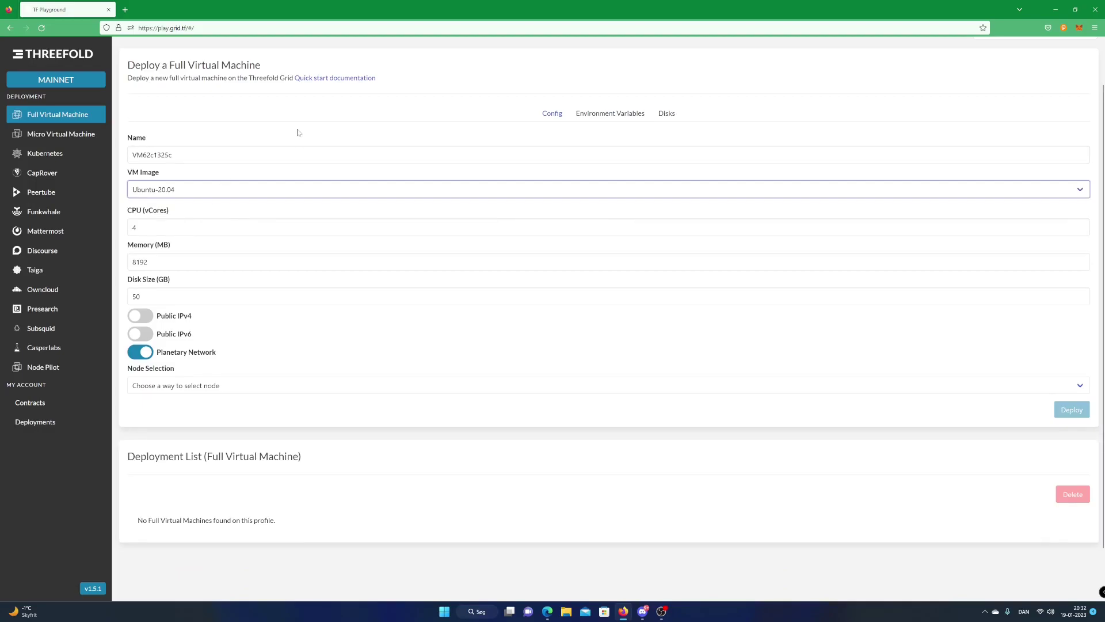
scroll(298, 132, down, 2)
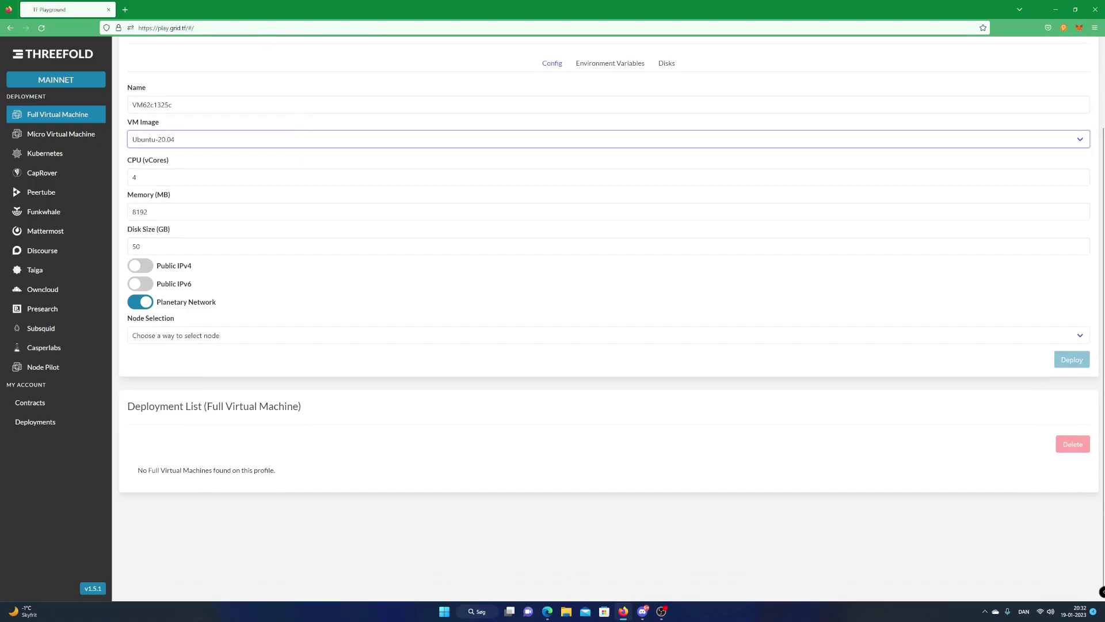
click(378, 289)
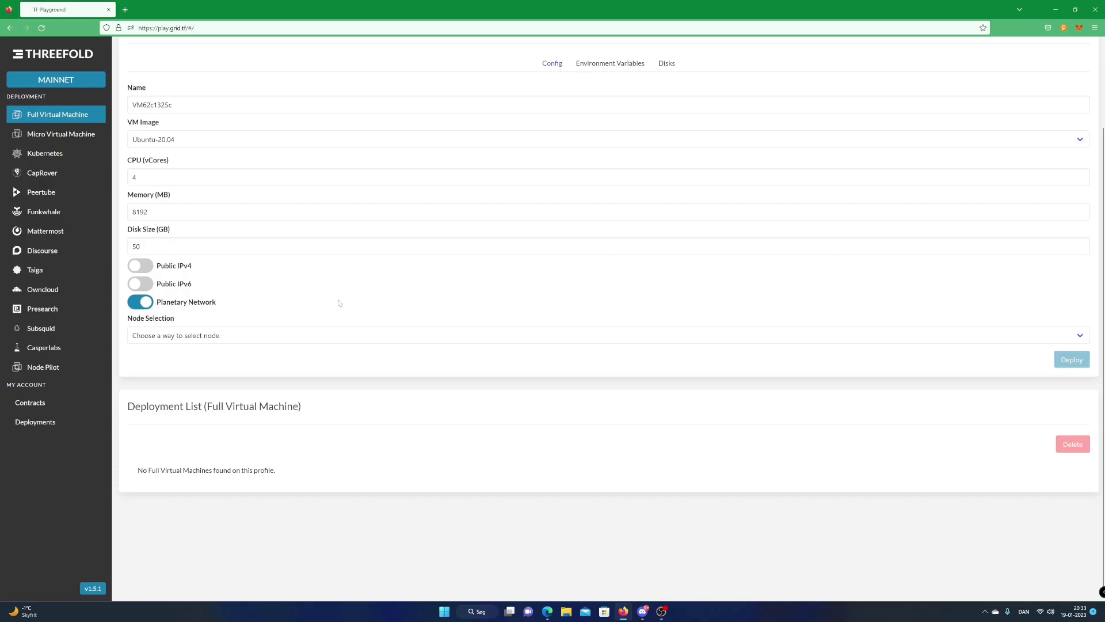
Switch node selection to Capacity Filter and limit the country to Denmark.
click(289, 336)
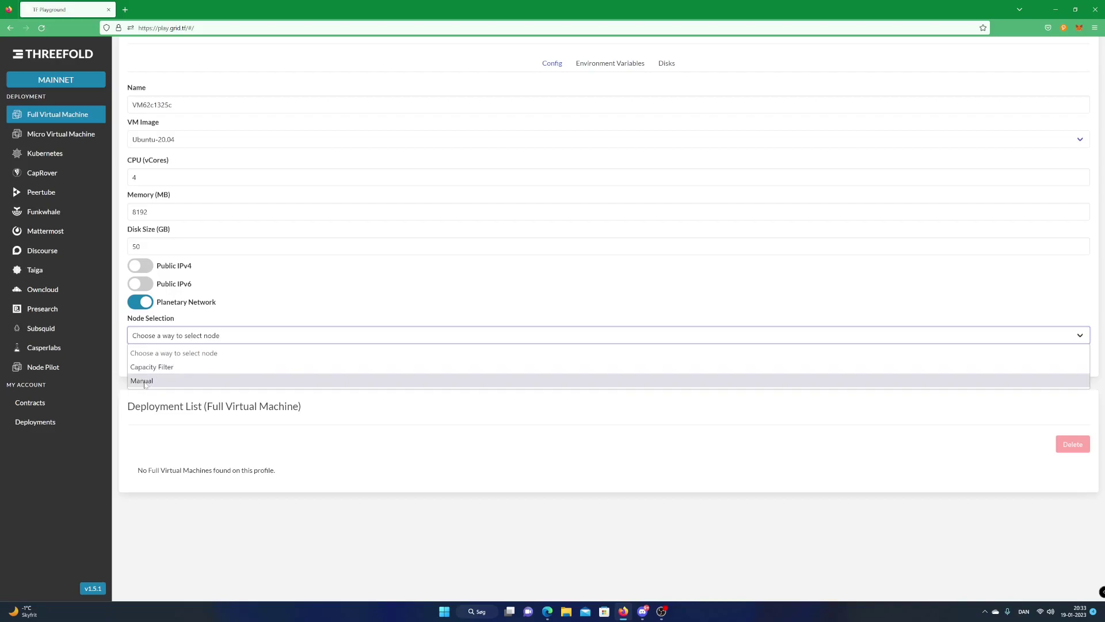
click(152, 366)
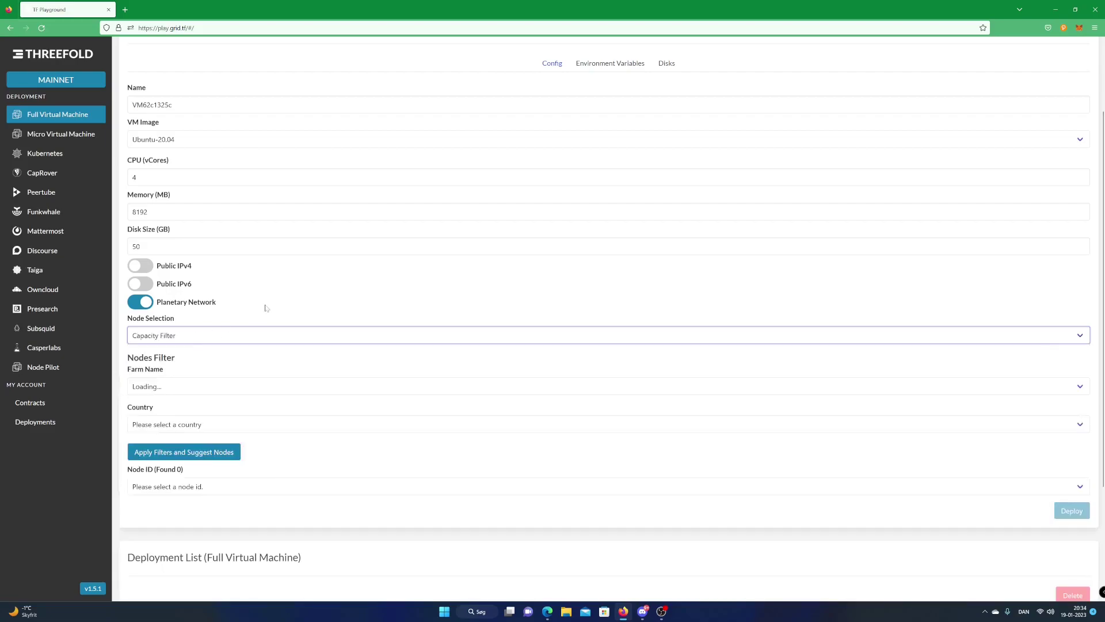
click(201, 387)
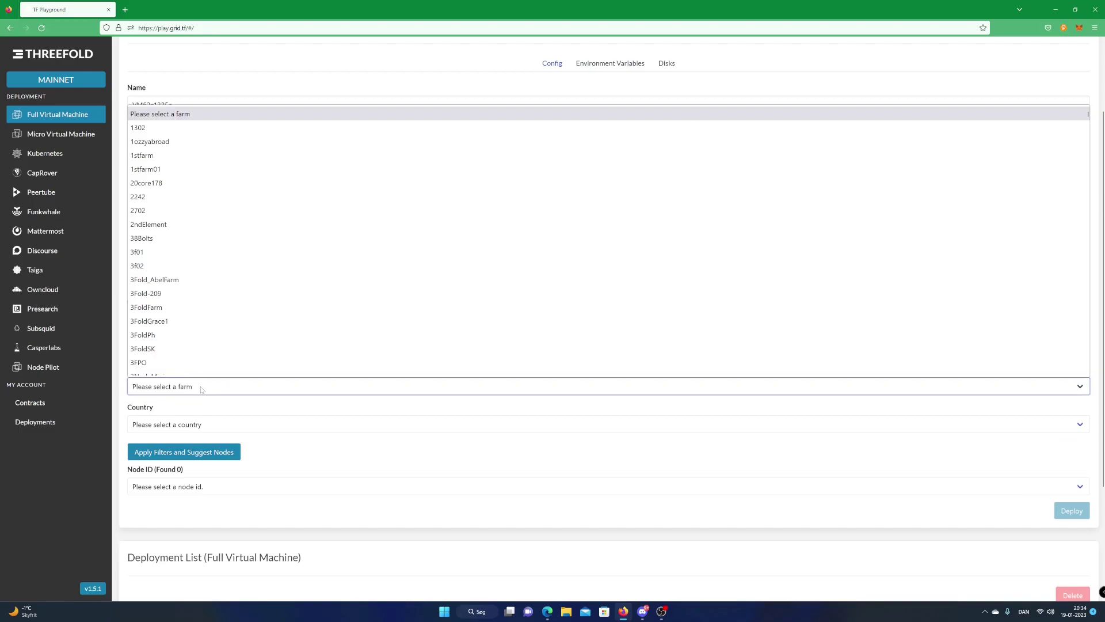
click(201, 388)
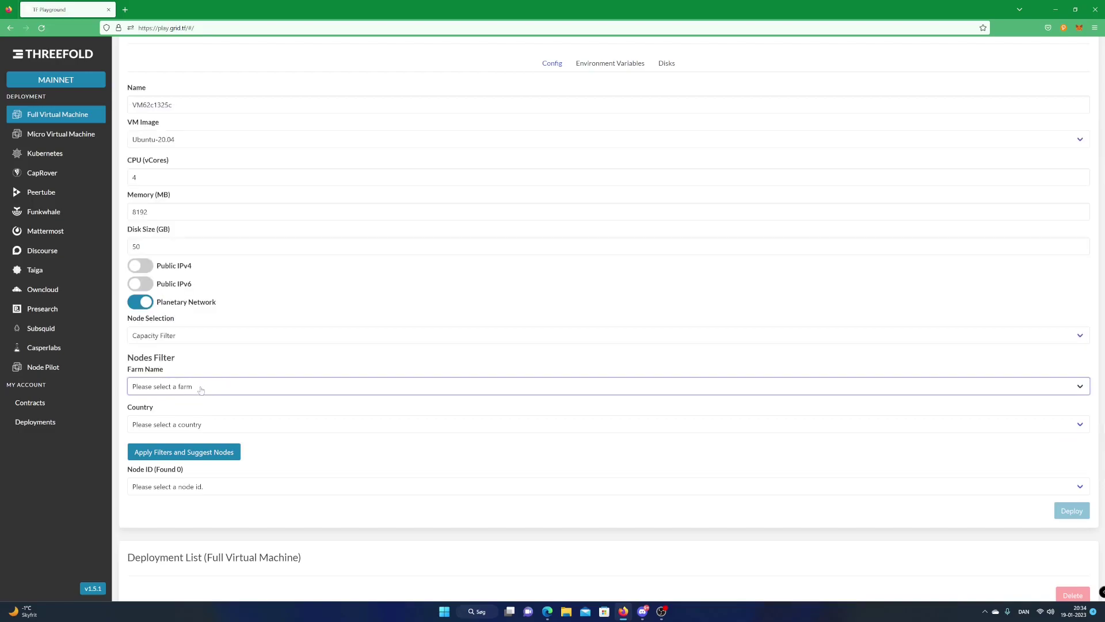
click(246, 425)
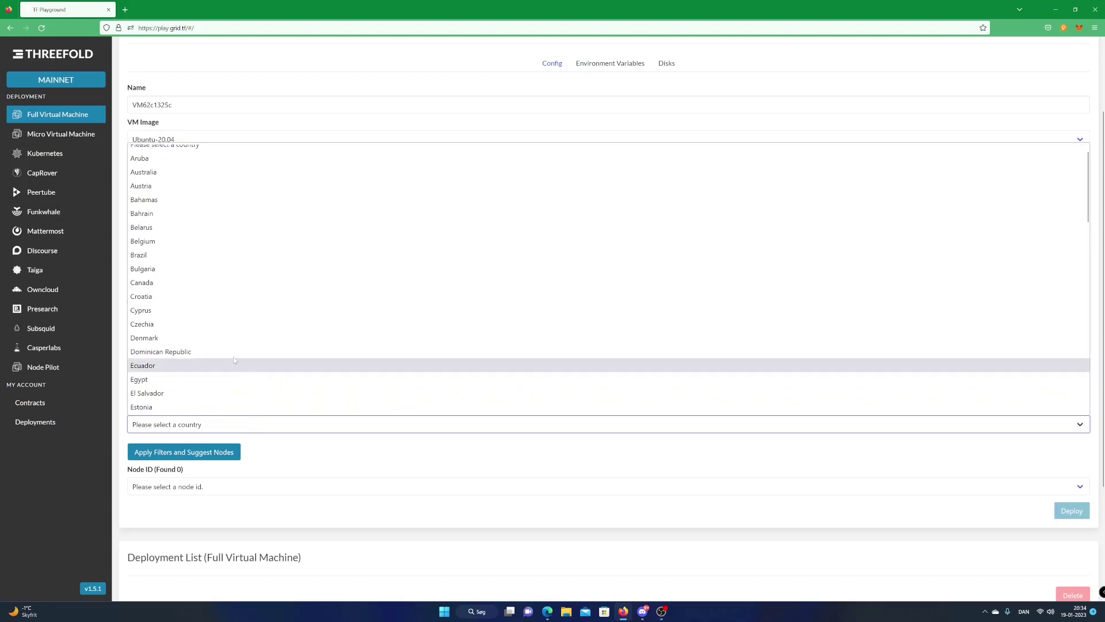
click(233, 346)
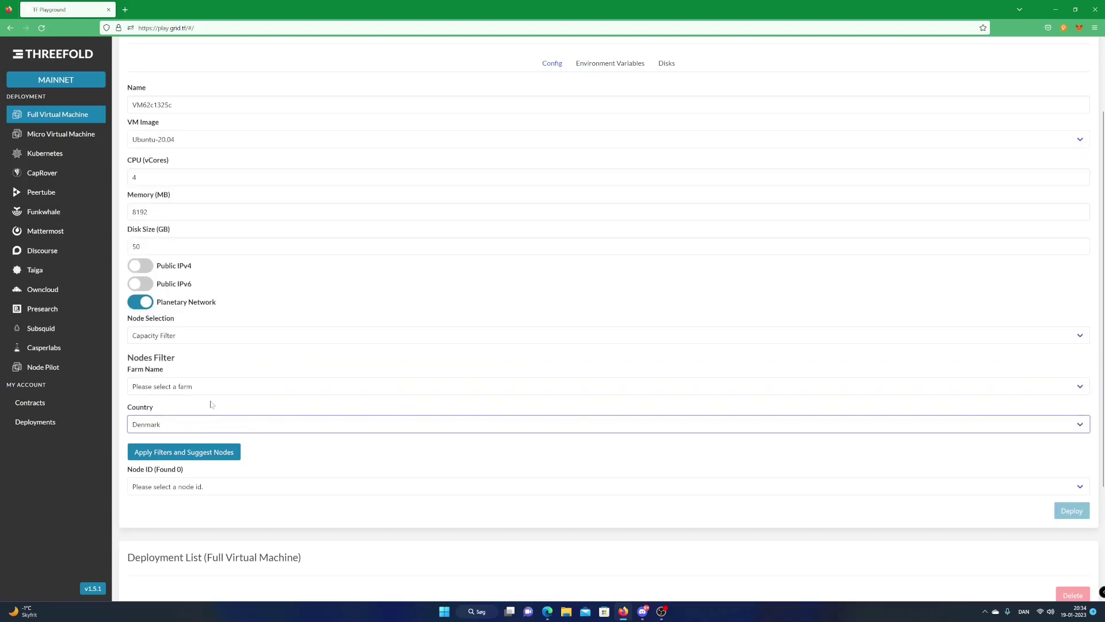
Apply the filters, pick NodeID(1295) as host, and deploy the VM.
click(217, 451)
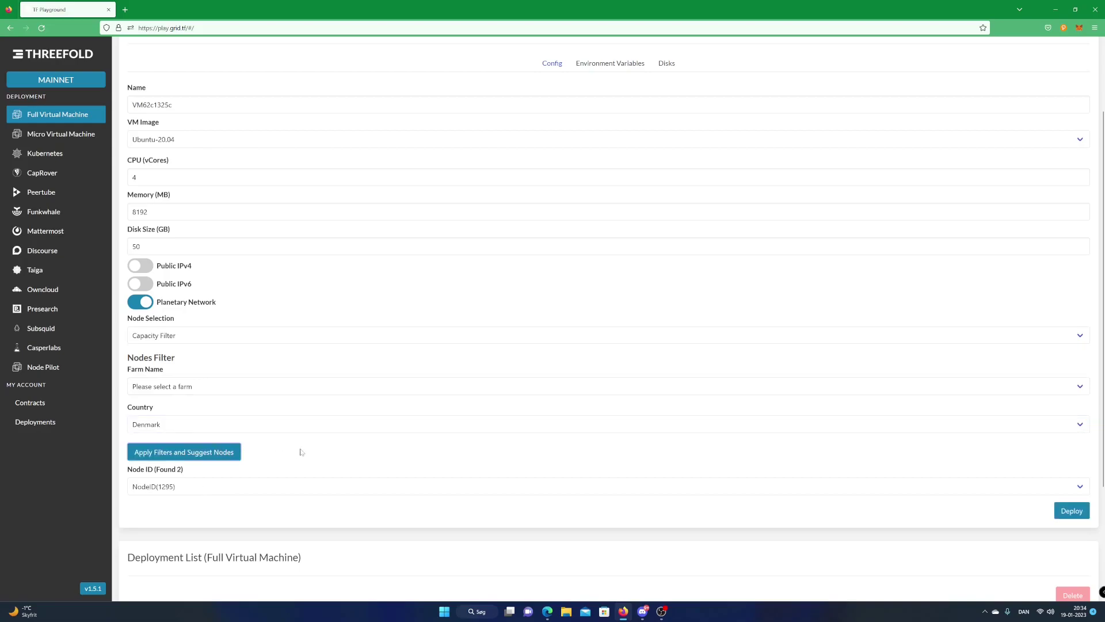
click(220, 486)
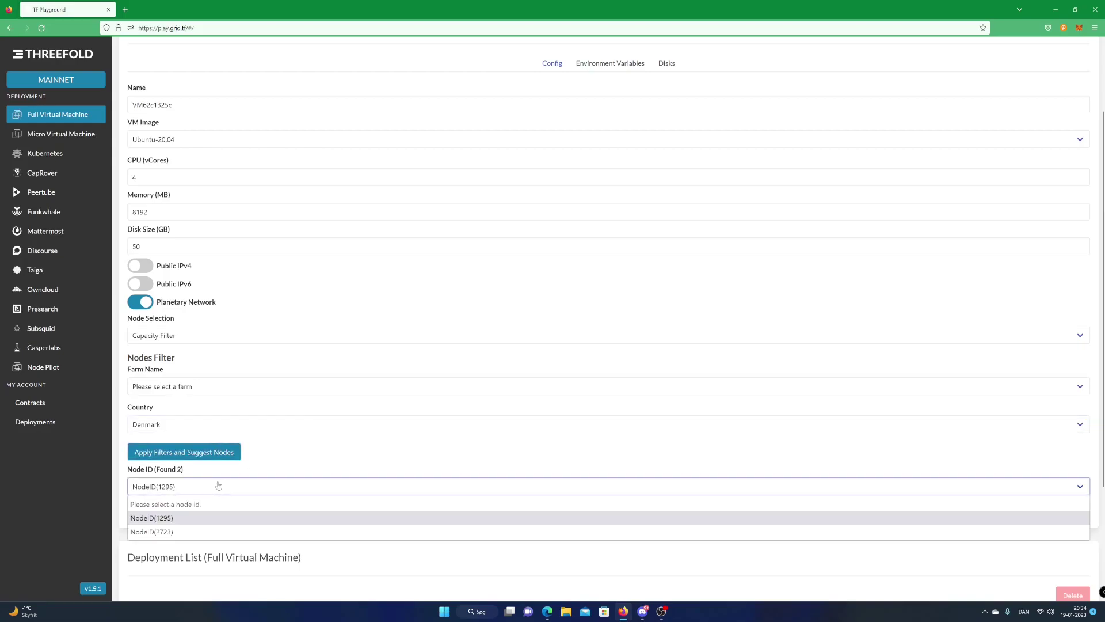
click(170, 518)
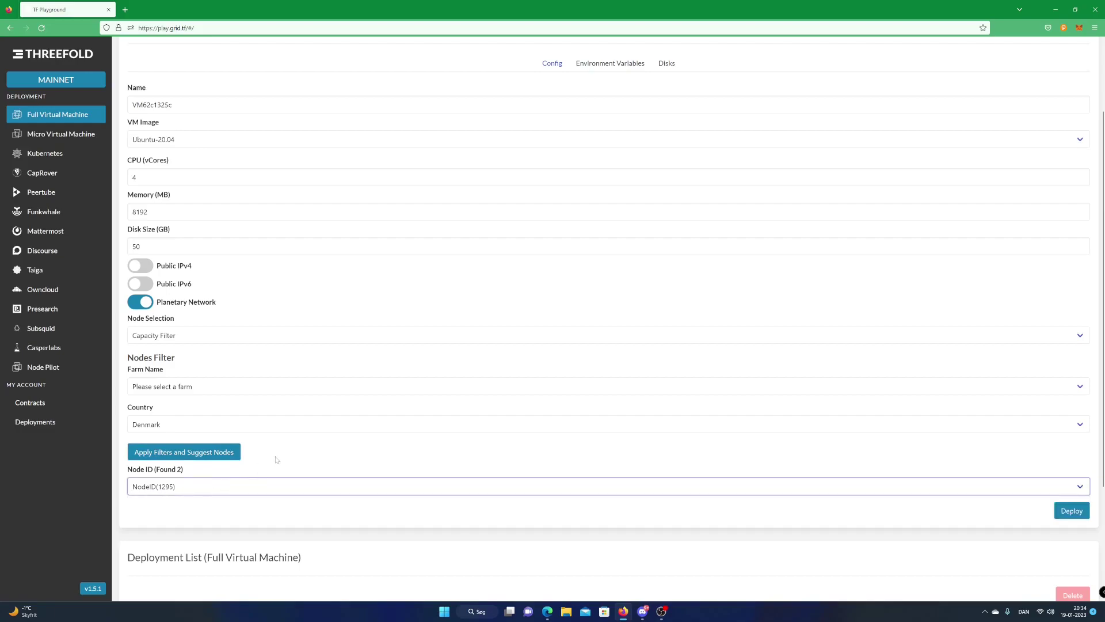
click(1070, 510)
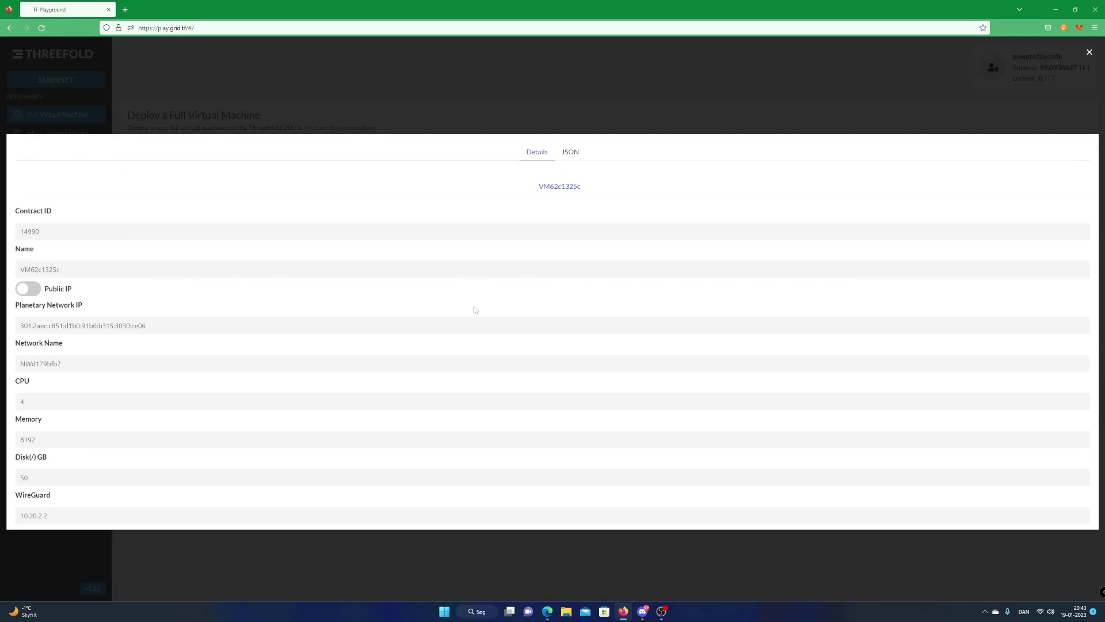
Close the VM62c1325c details dialog to reveal the success banners and Deployment List.
click(1089, 53)
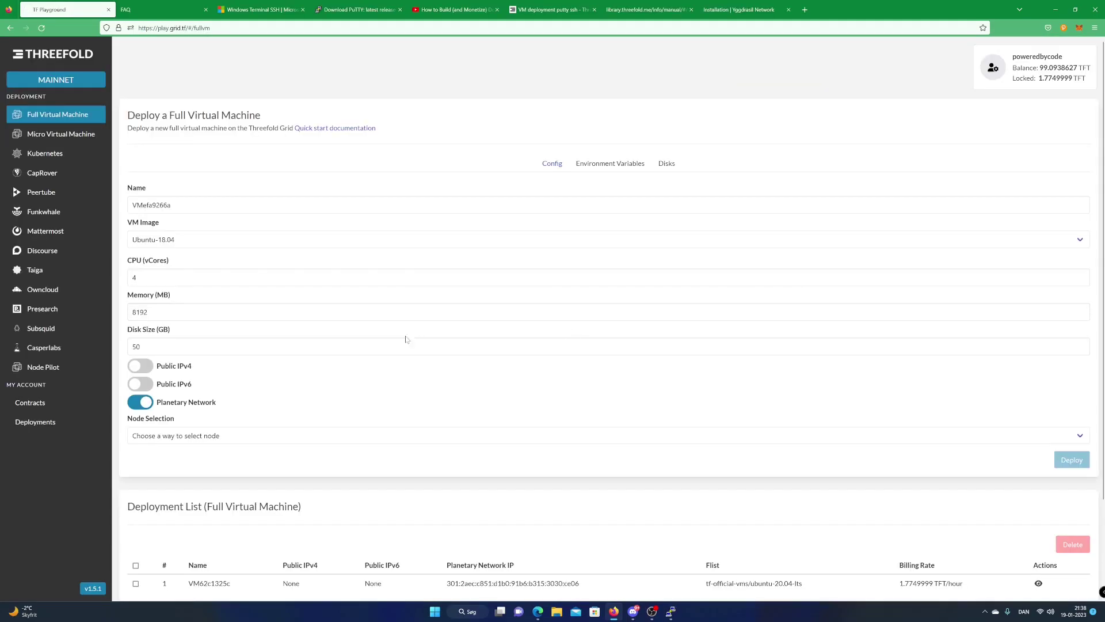
Delete VM62c1325c from Deployments, then check Contracts to confirm none remain.
click(36, 421)
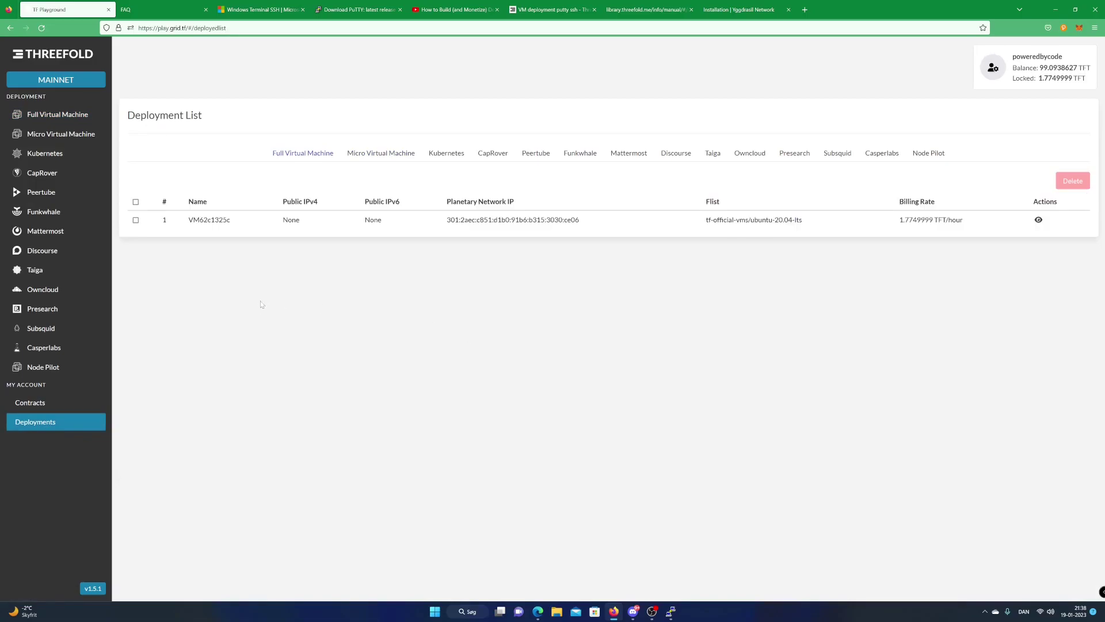
click(136, 220)
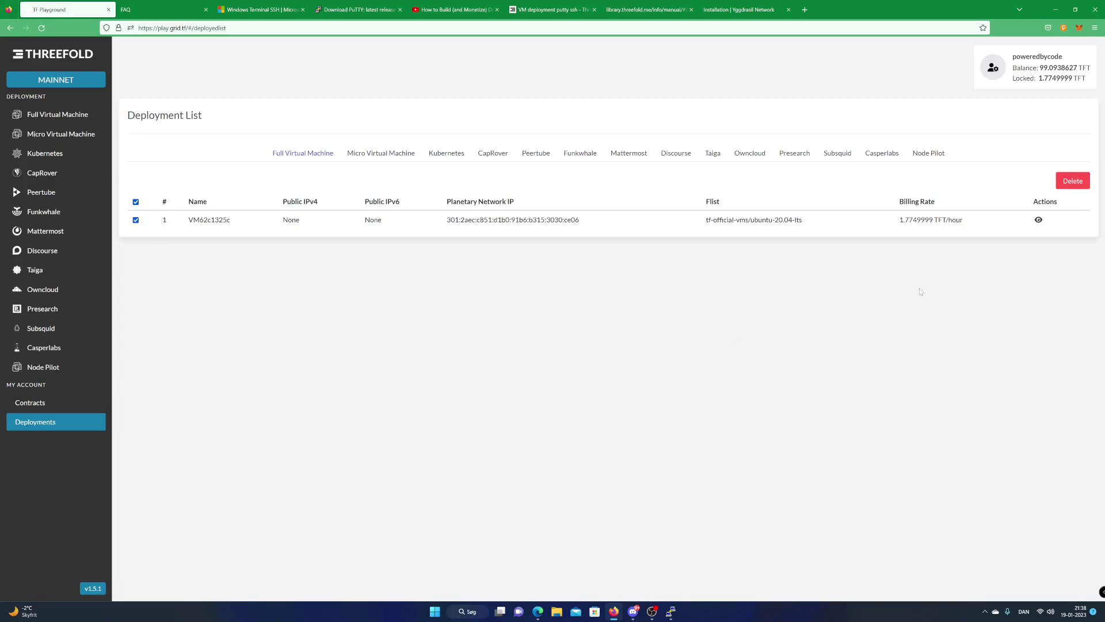
click(1075, 182)
click(586, 333)
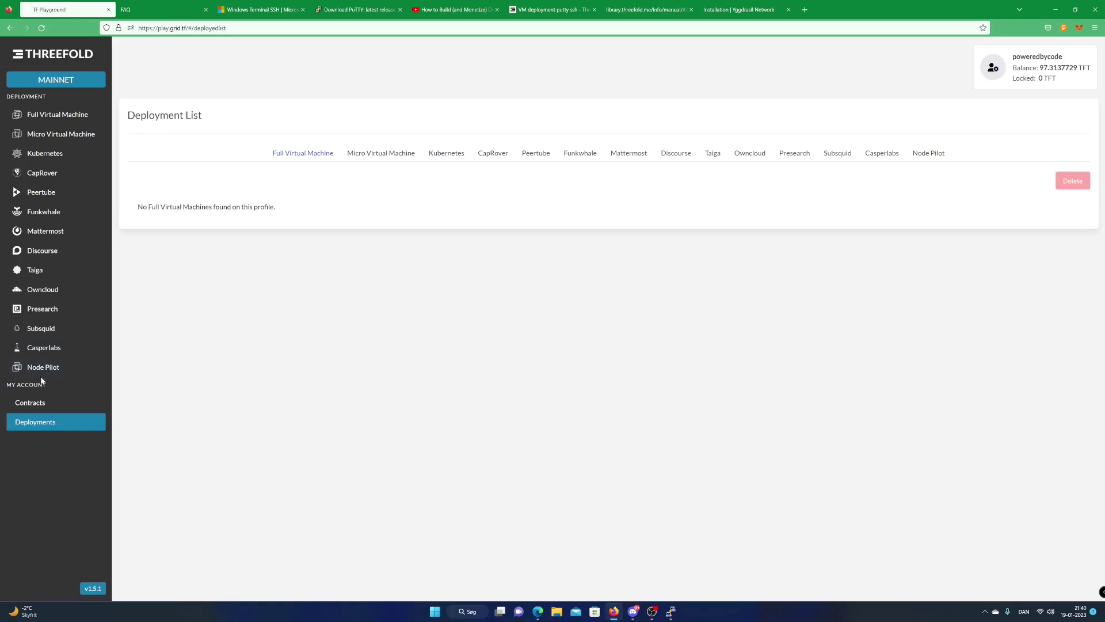
click(31, 402)
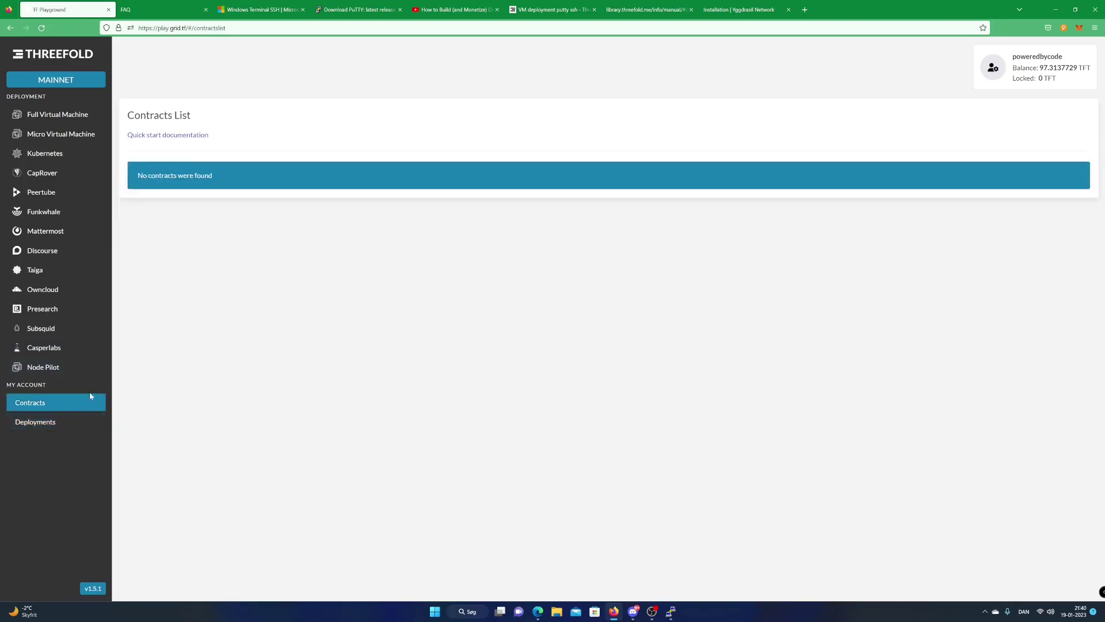
click(35, 422)
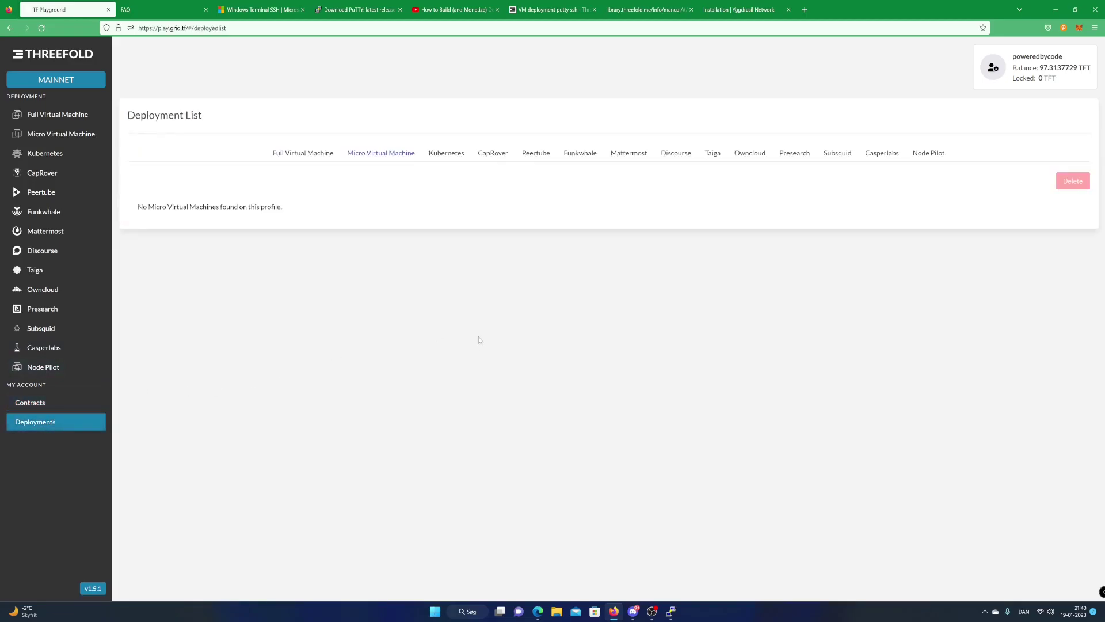